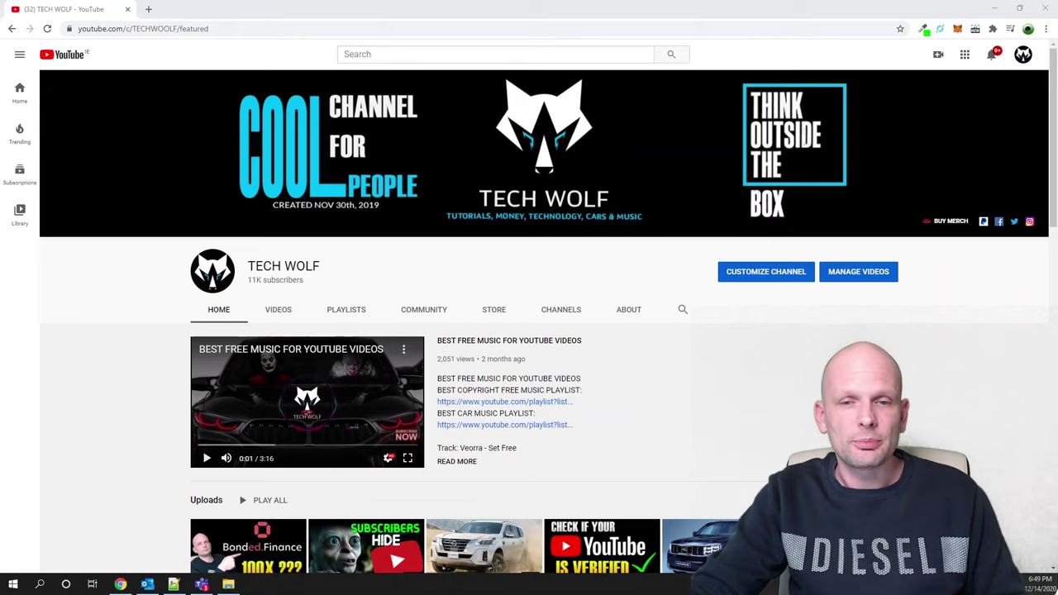
Step: From the channel's Videos tab, open the 'BONDED FINANCE CRYPTO COIN INVESTMENT AND PRICE PREDICTION' video
scroll(929, 385, "down", 2)
scroll(930, 386, "up", 2)
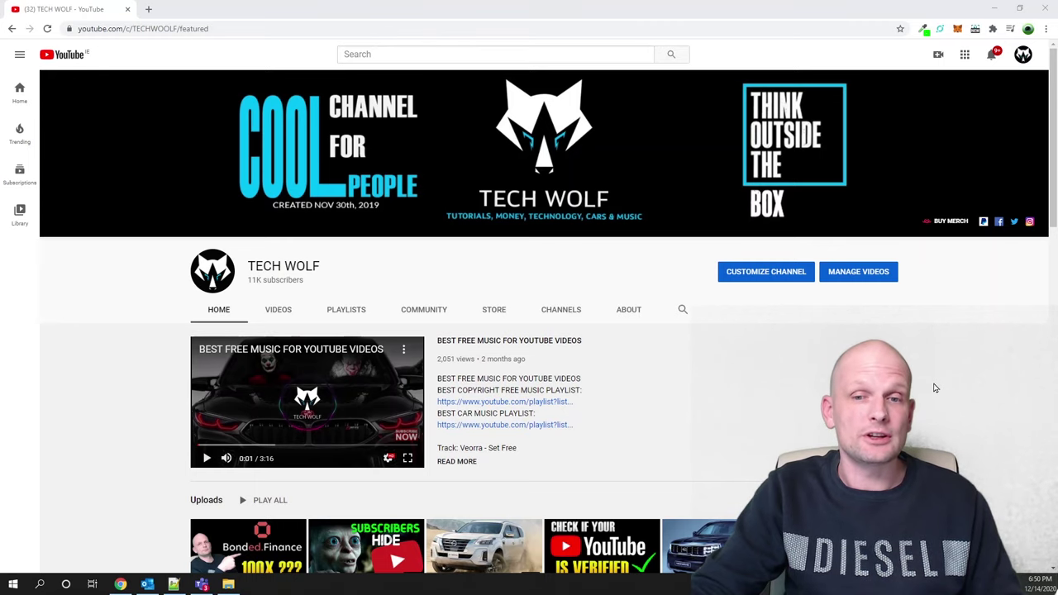
left_click(281, 310)
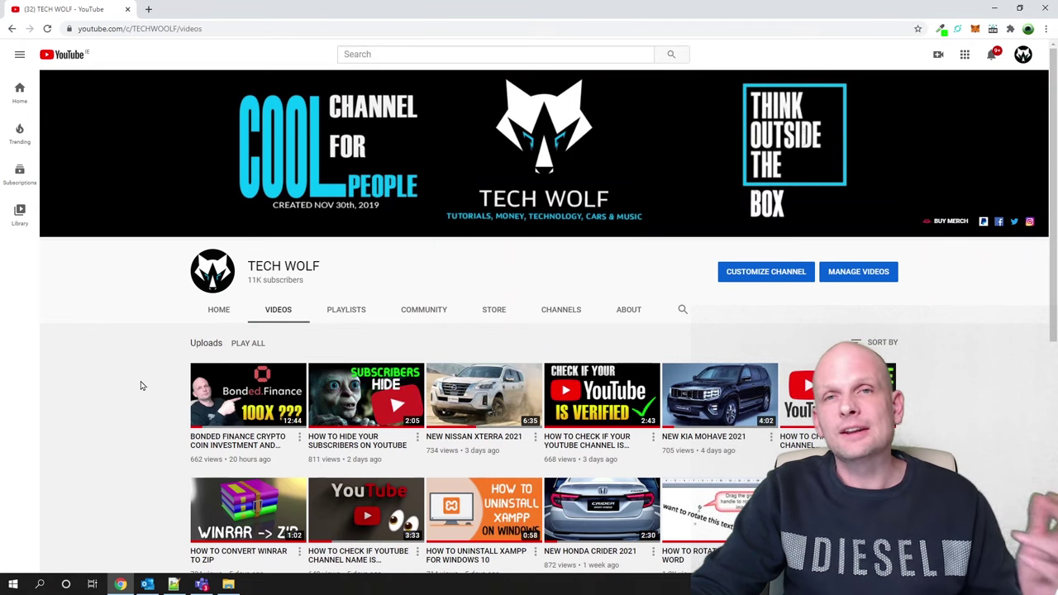
scroll(140, 386, "down", 2)
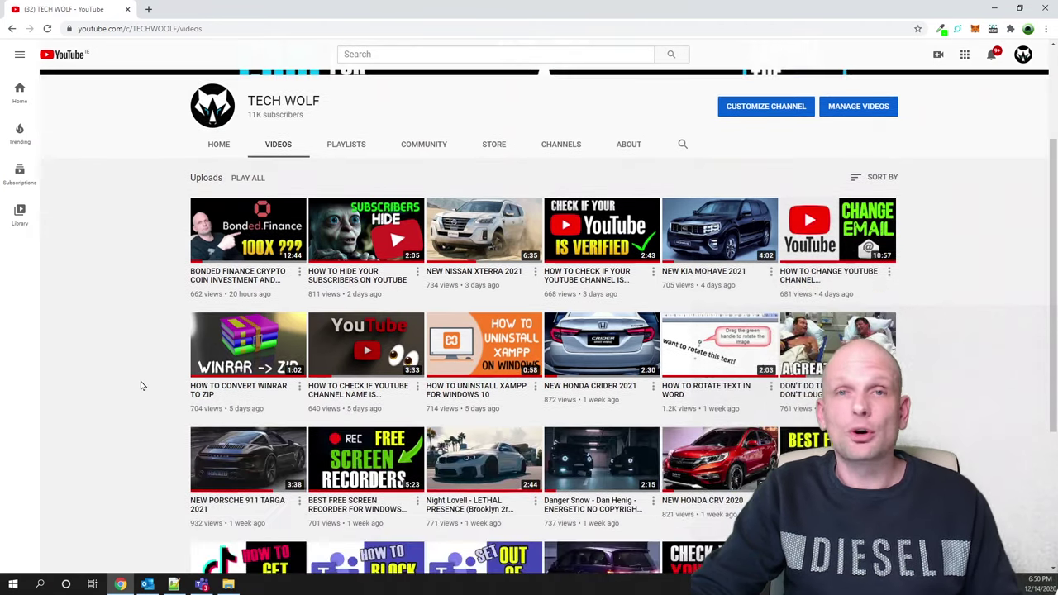
scroll(140, 386, "down", 1)
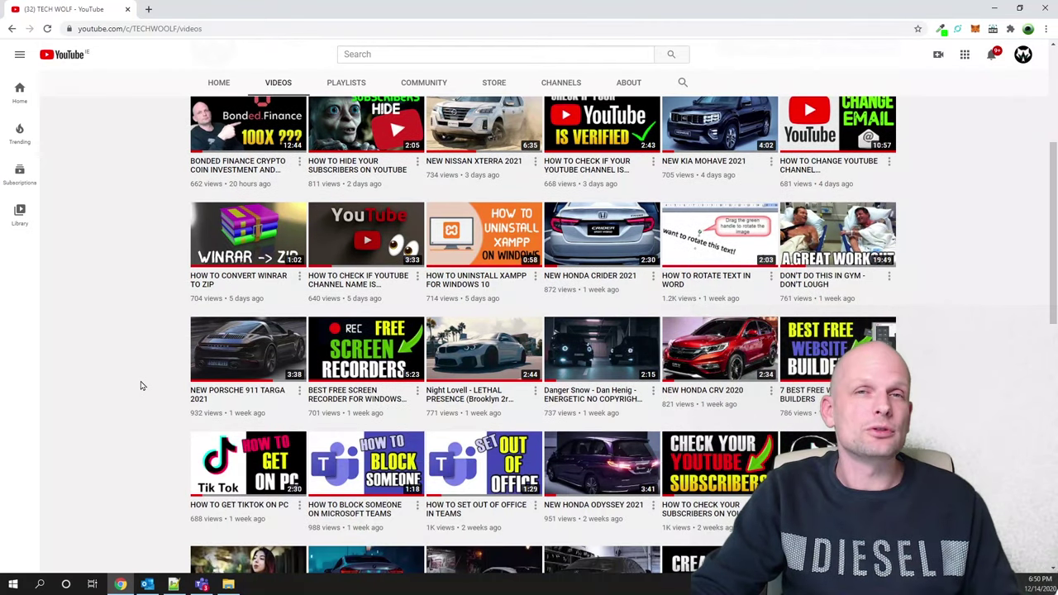
scroll(140, 386, "up", 3)
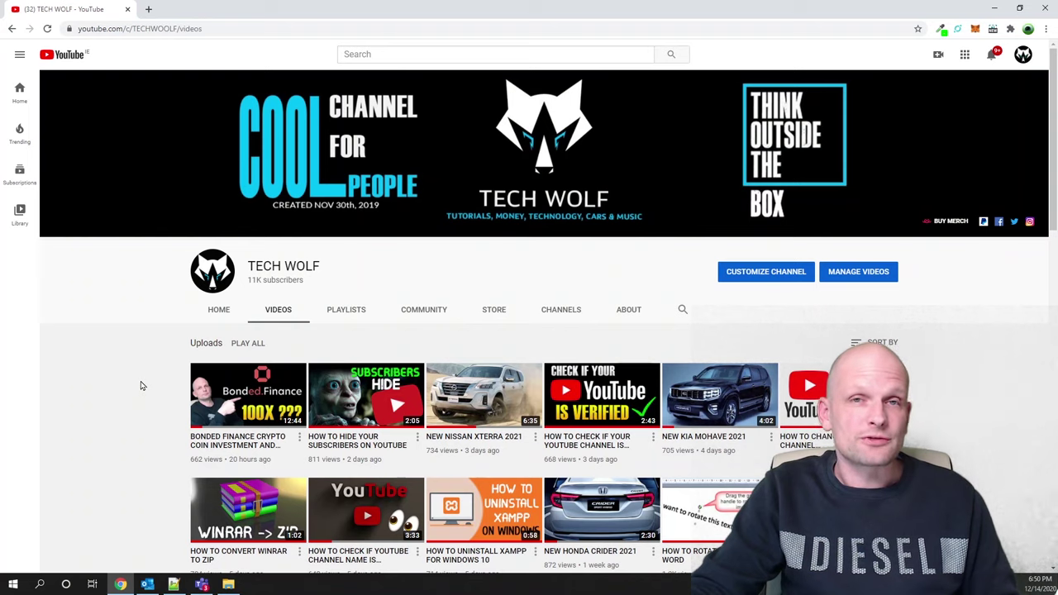
scroll(140, 386, "down", 1)
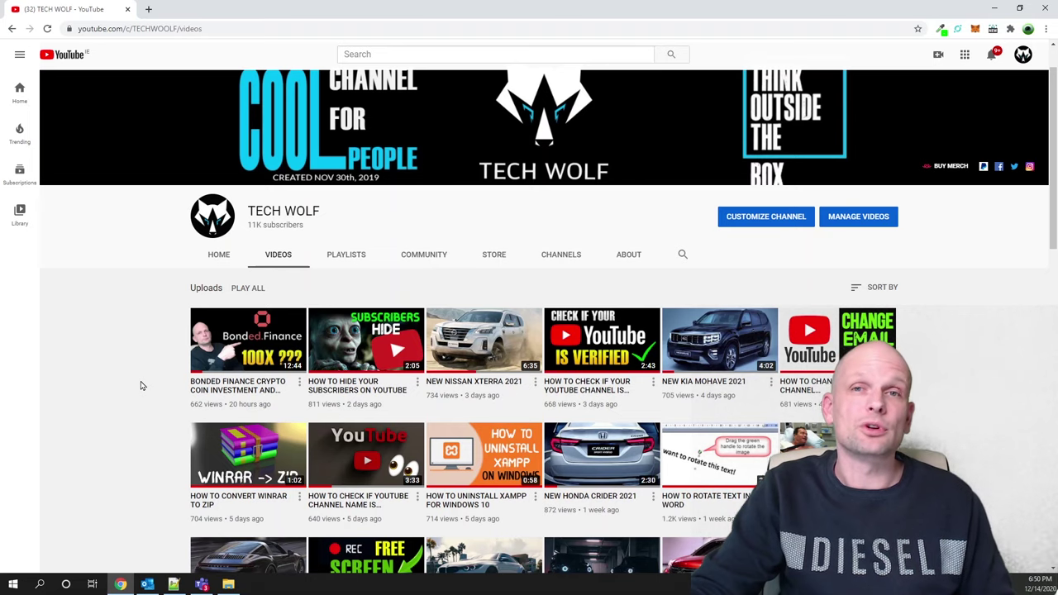
scroll(140, 386, "down", 3)
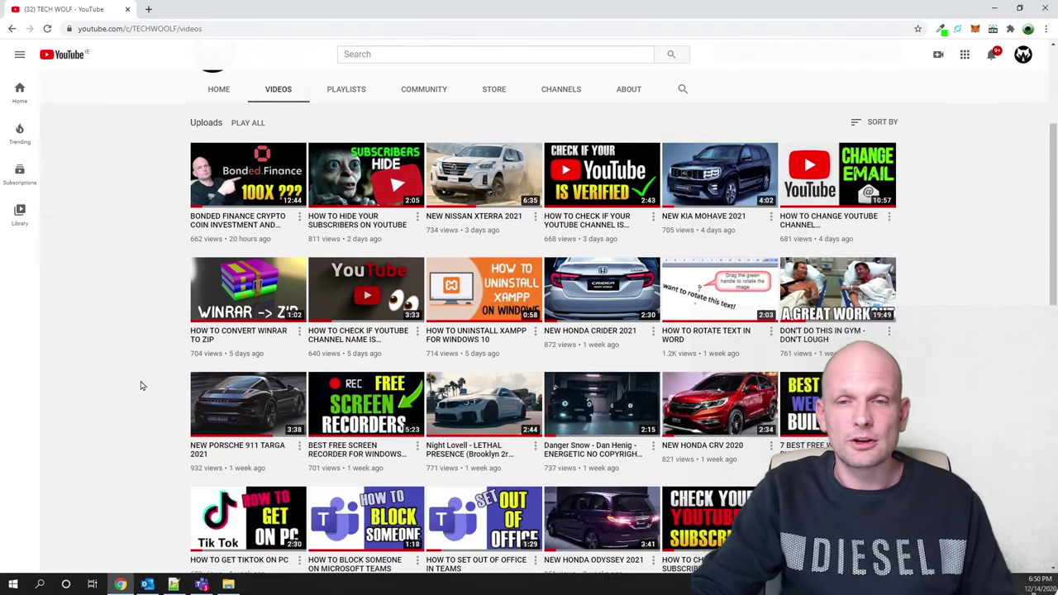
scroll(141, 386, "up", 4)
scroll(140, 386, "down", 2)
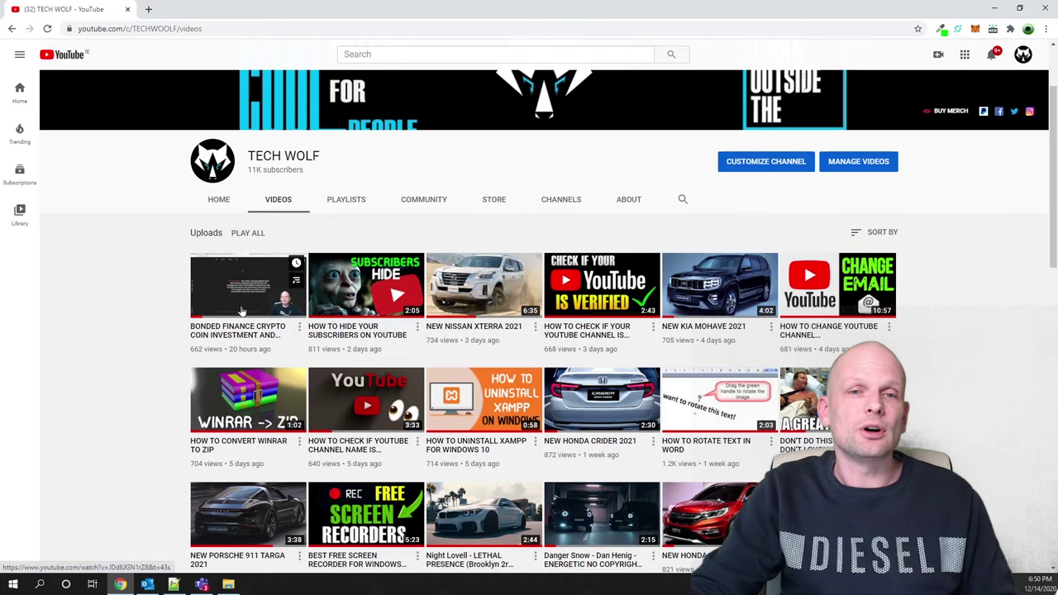
left_click(220, 338)
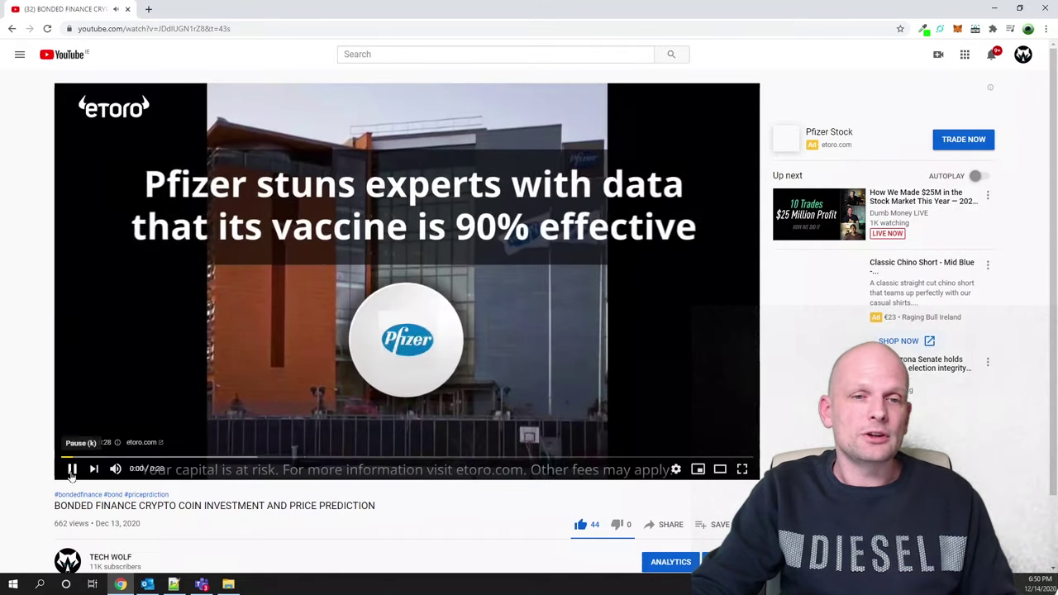
scroll(420, 484, "down", 2)
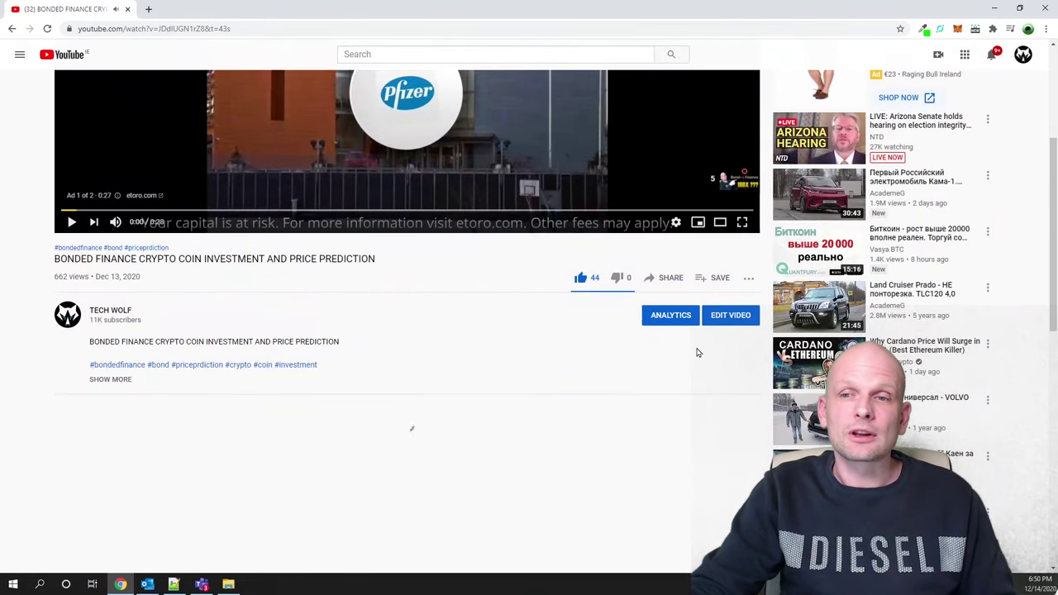
Step: Open the Bonded Finance video's Studio details, expand all settings, and find License and distribution
left_click(731, 315)
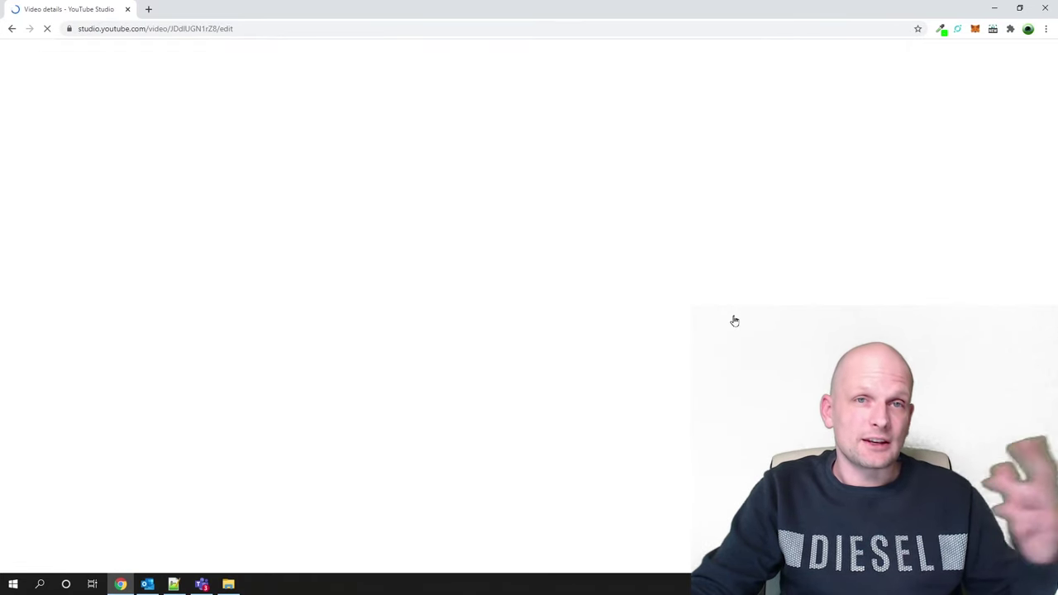
scroll(545, 355, "down", 2)
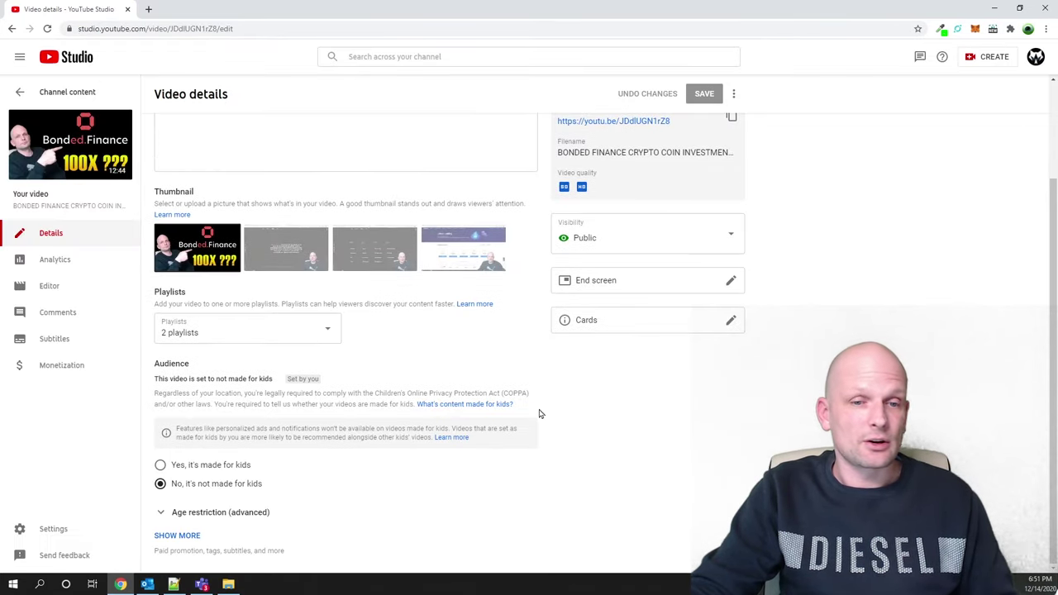
left_click(182, 535)
scroll(272, 508, "down", 4)
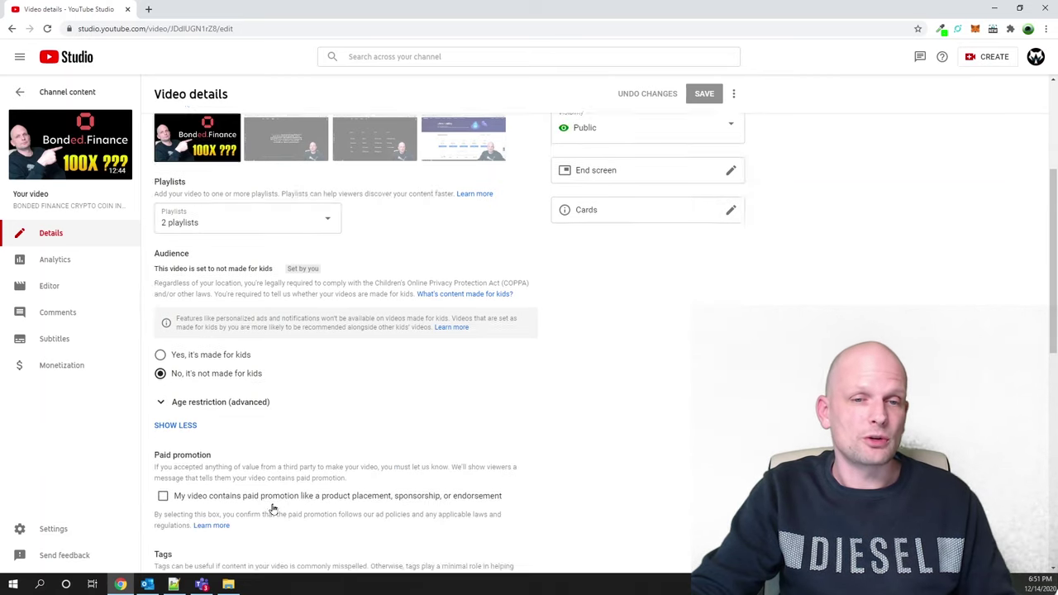
scroll(273, 509, "down", 4)
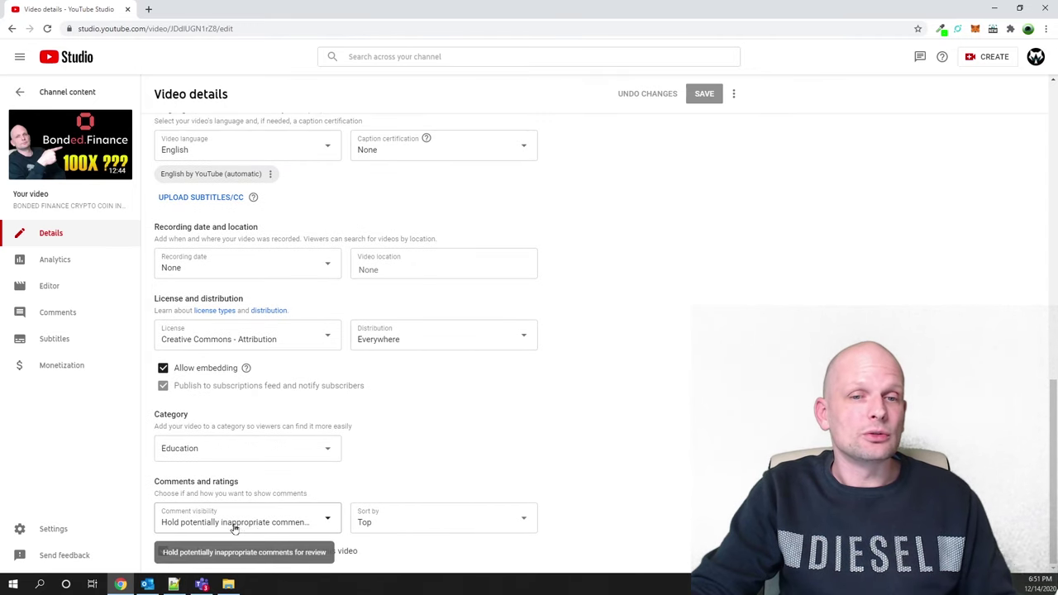
scroll(264, 447, "up", 3)
scroll(267, 424, "down", 2)
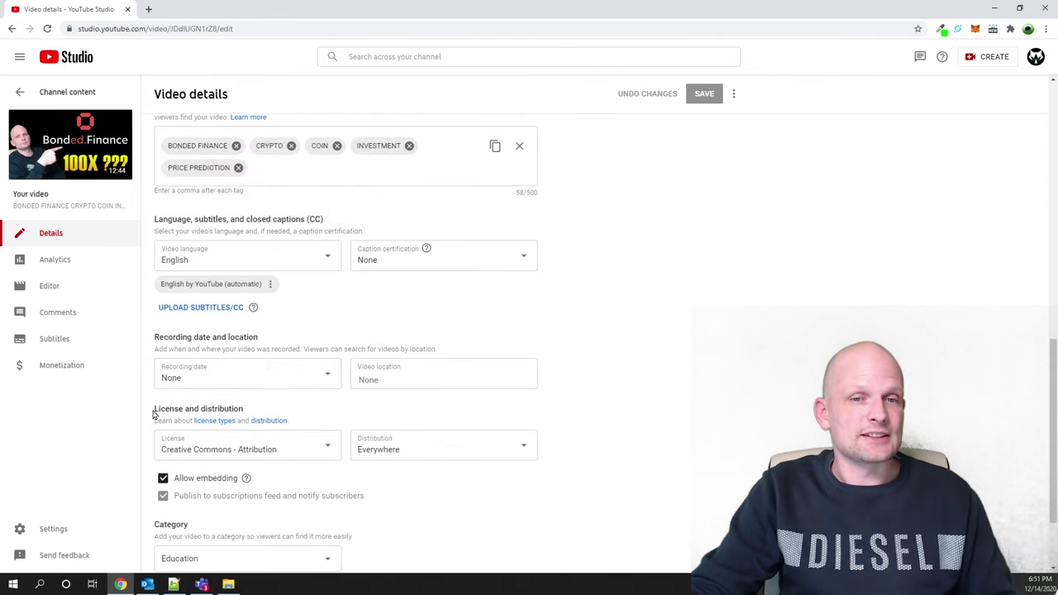
left_click_drag(156, 409, 250, 403)
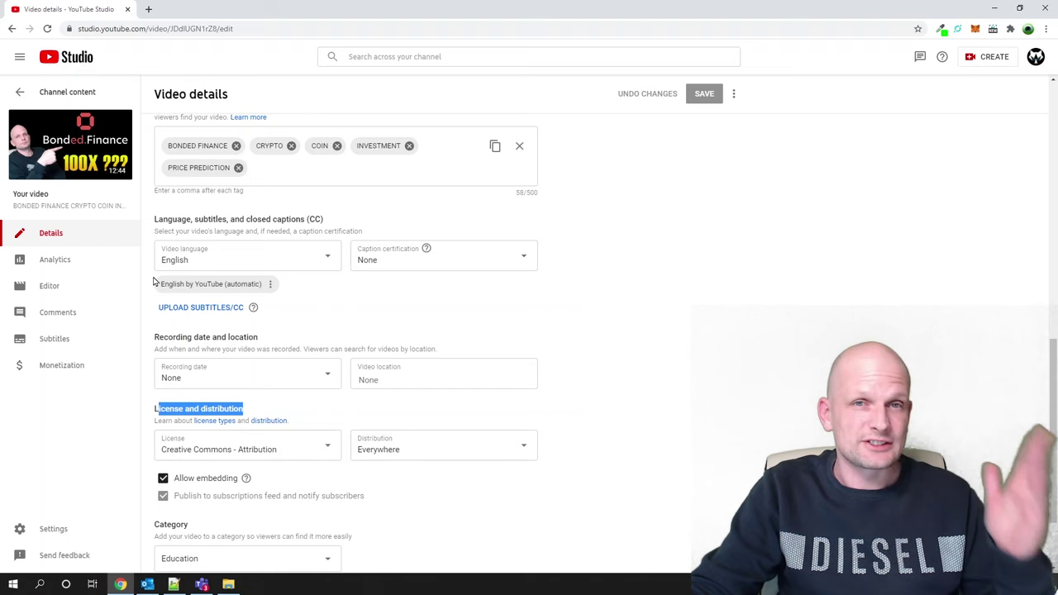
scroll(152, 282, "up", 10)
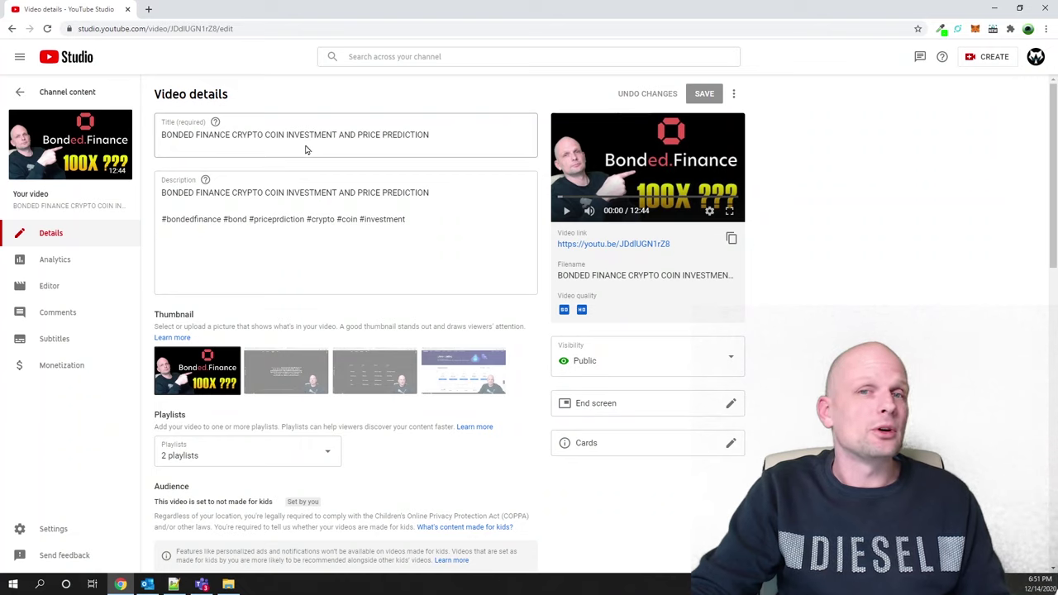
scroll(397, 170, "down", 3)
scroll(333, 255, "down", 6)
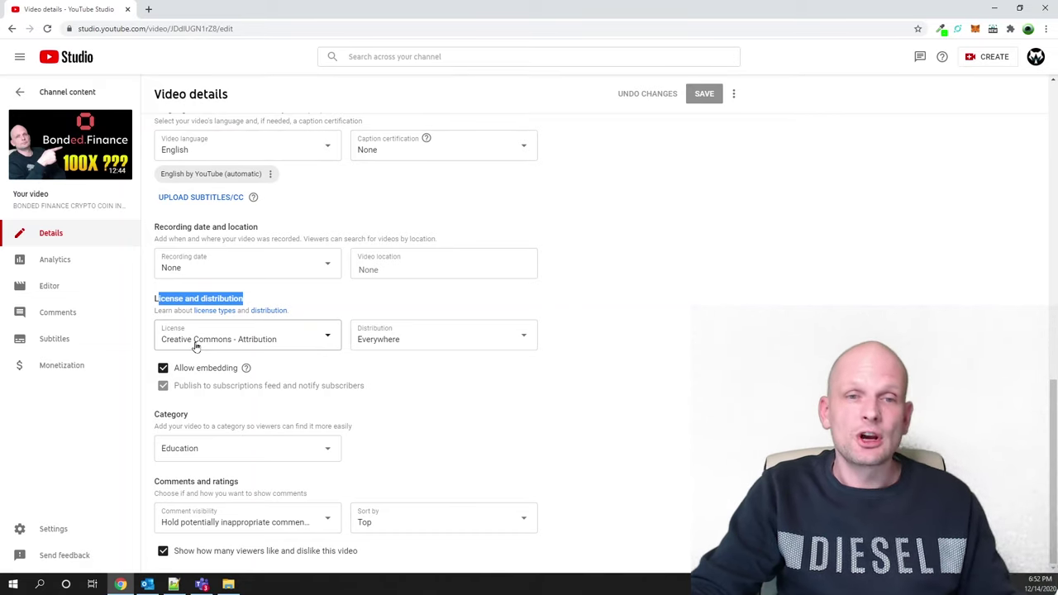
Step: Switch the license to Standard YouTube License, then open the video's watch page in a new tab
left_click(255, 341)
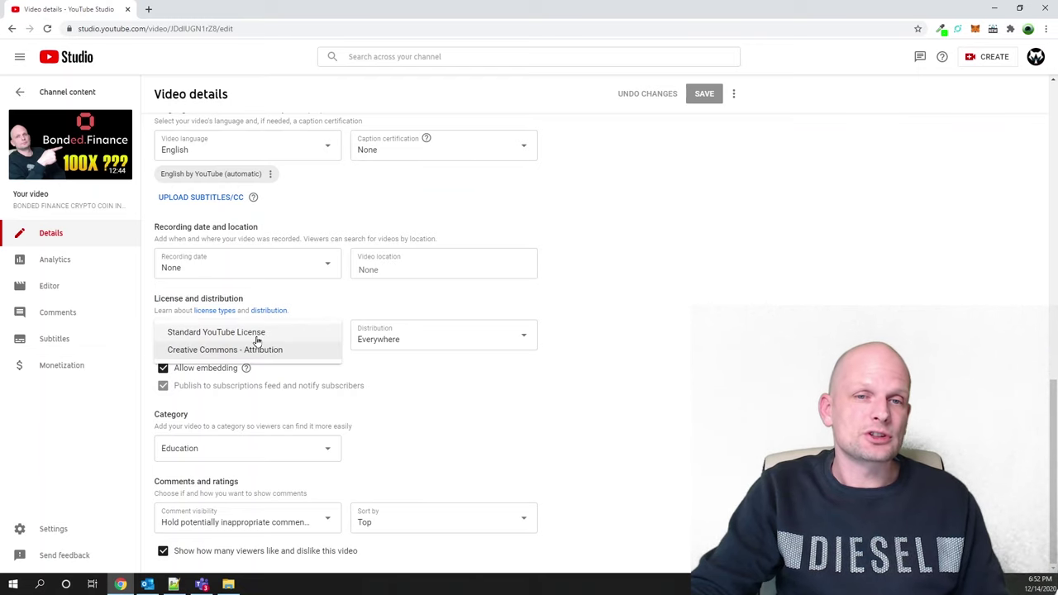
left_click(188, 335)
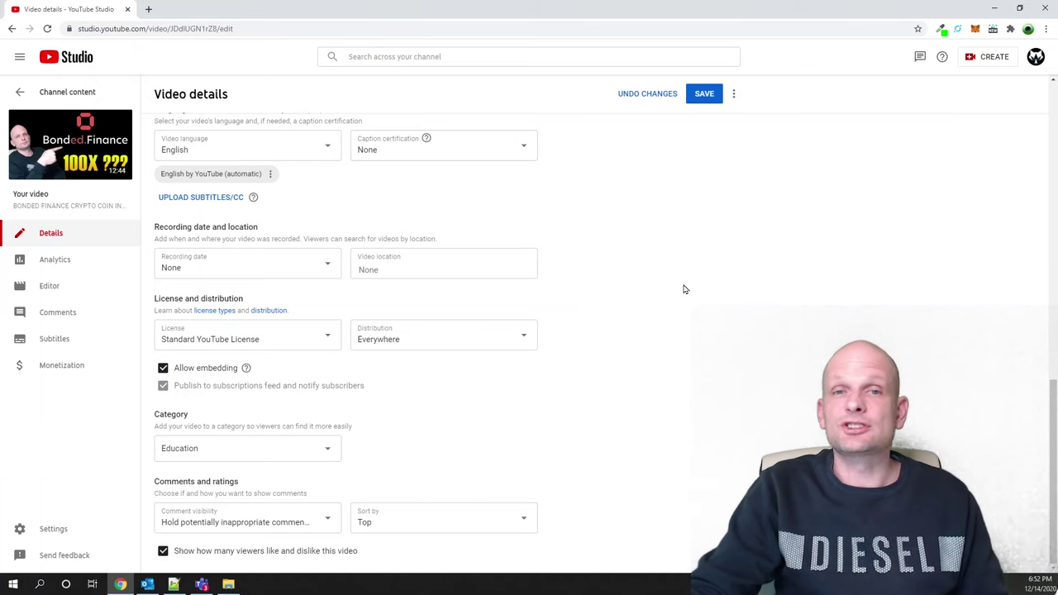
scroll(684, 288, "up", 10)
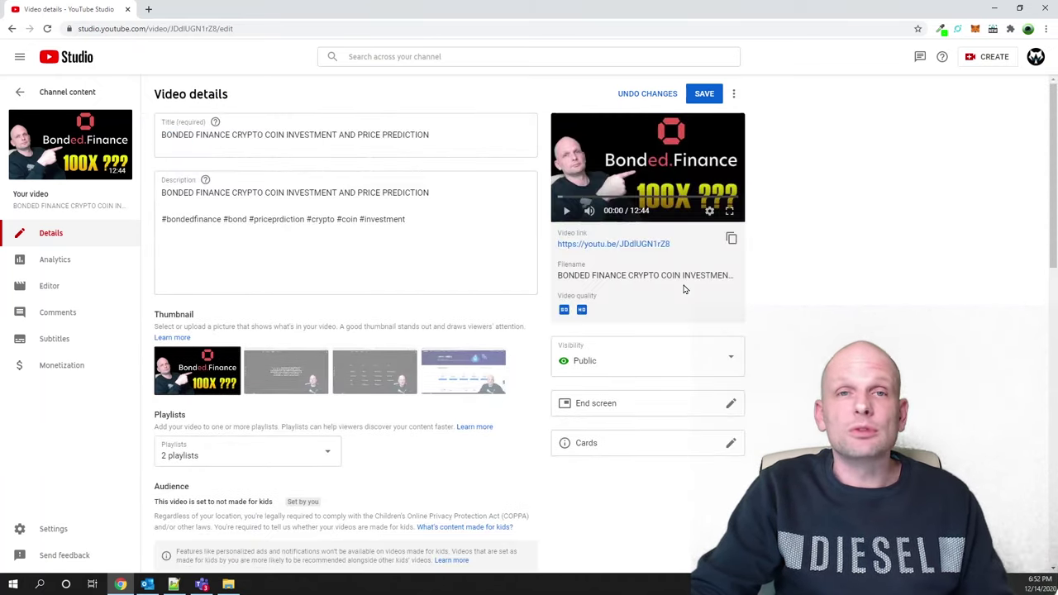
left_click(614, 244)
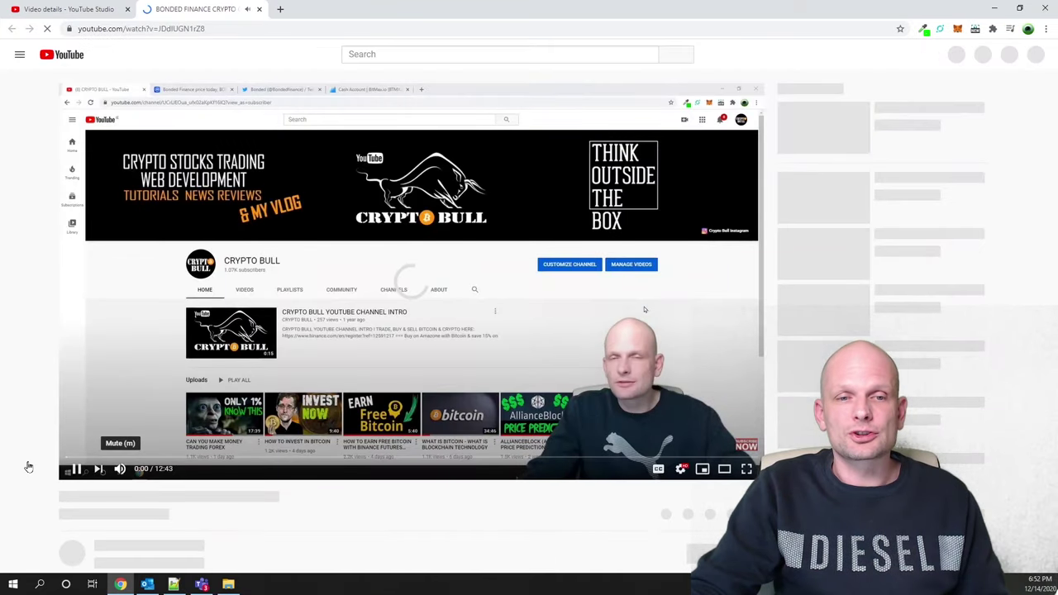
Step: Pause the Bonded Finance video and search YouTube for 'bmw cars'
left_click(75, 469)
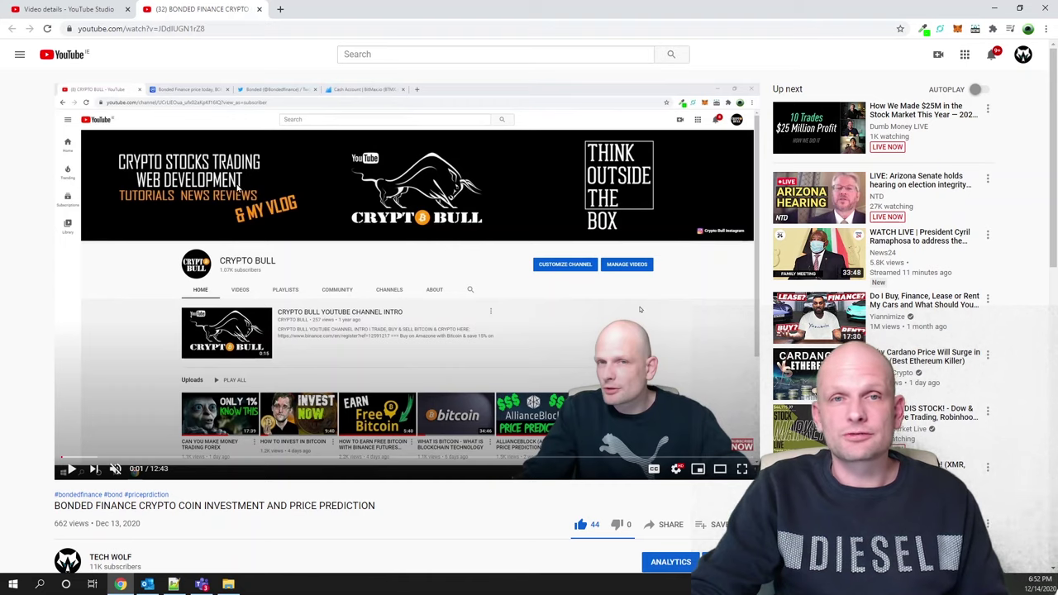
left_click(398, 57)
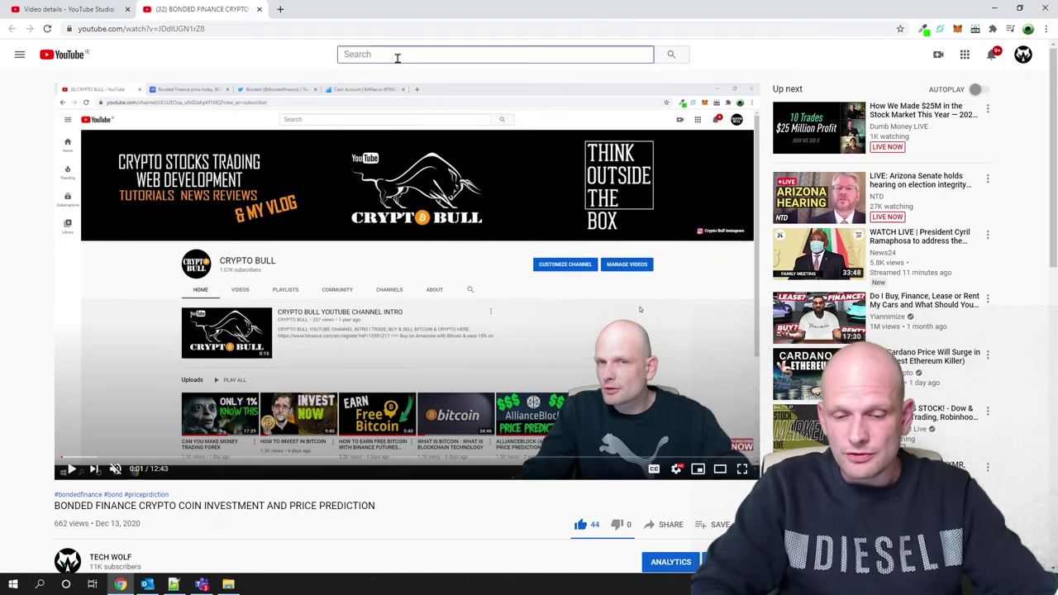
type("bmw cars")
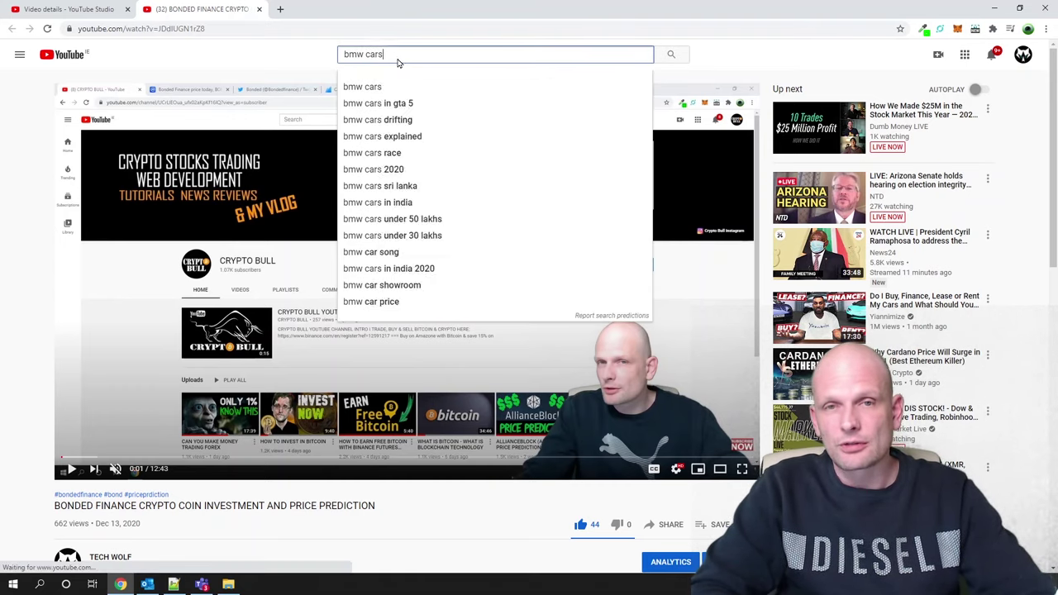
key("Return")
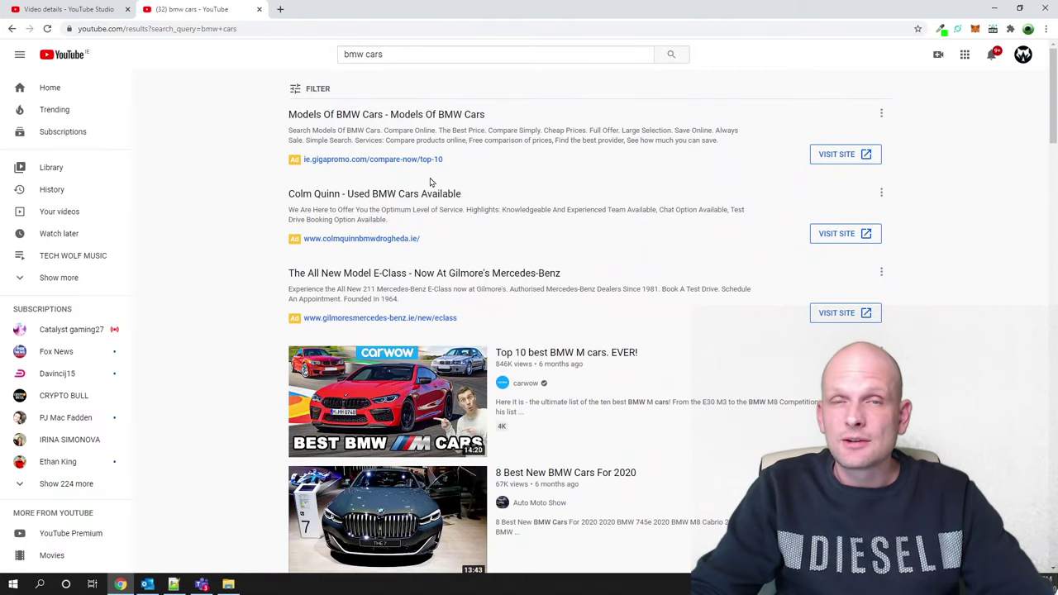
scroll(430, 182, "down", 6)
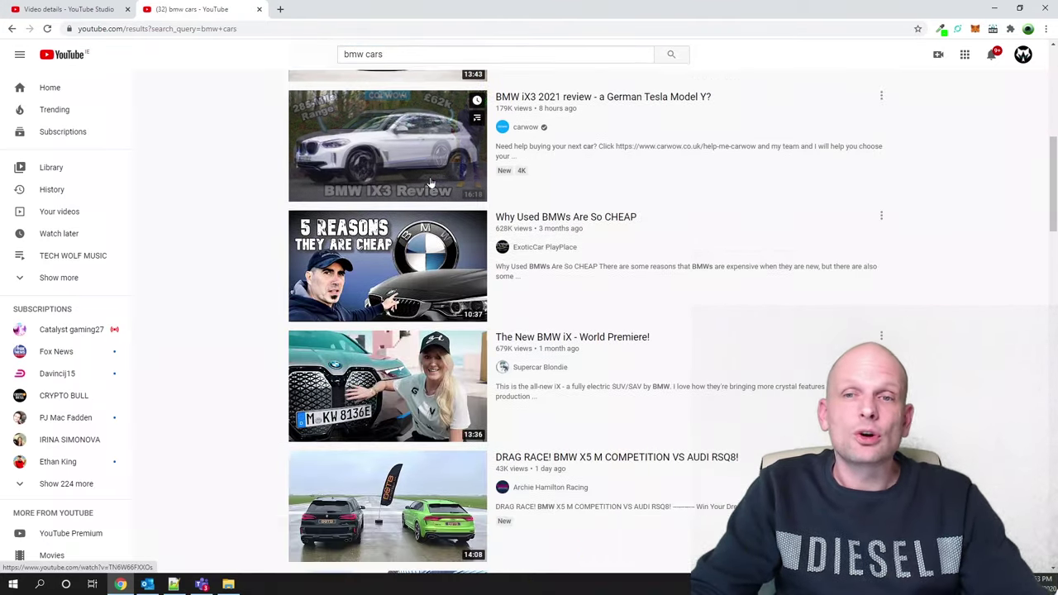
scroll(429, 182, "up", 6)
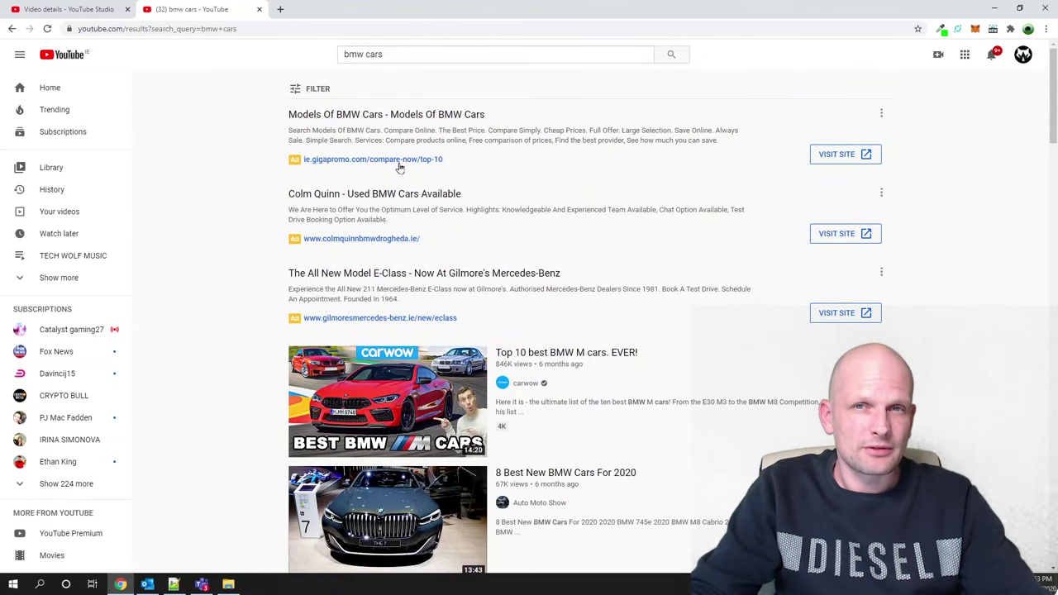
Step: Apply the Creative Commons feature filter to the 'bmw cars' search results
left_click(294, 89)
left_click(659, 214)
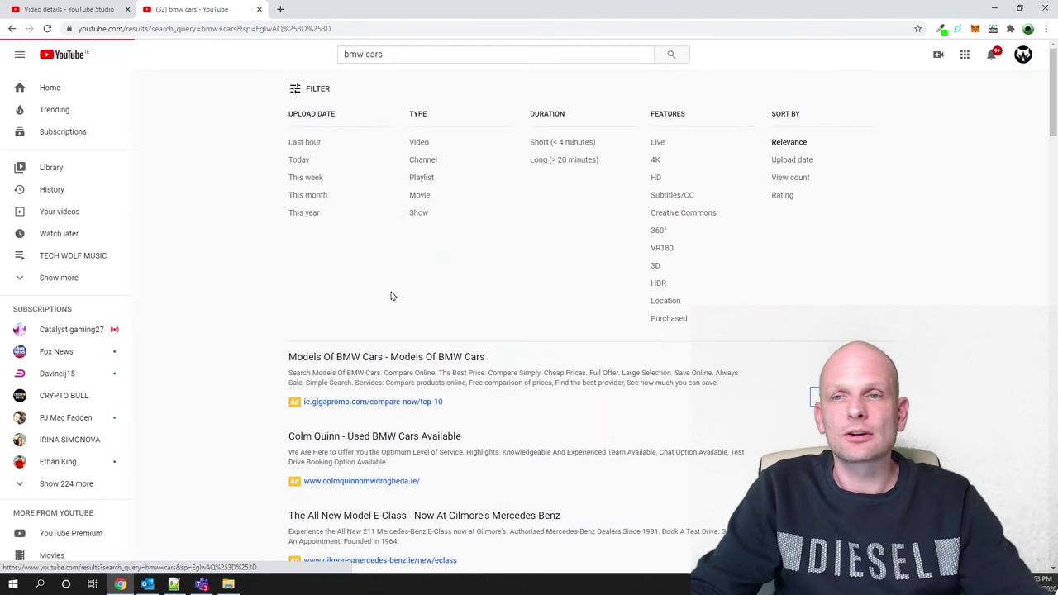
scroll(282, 267, "down", 3)
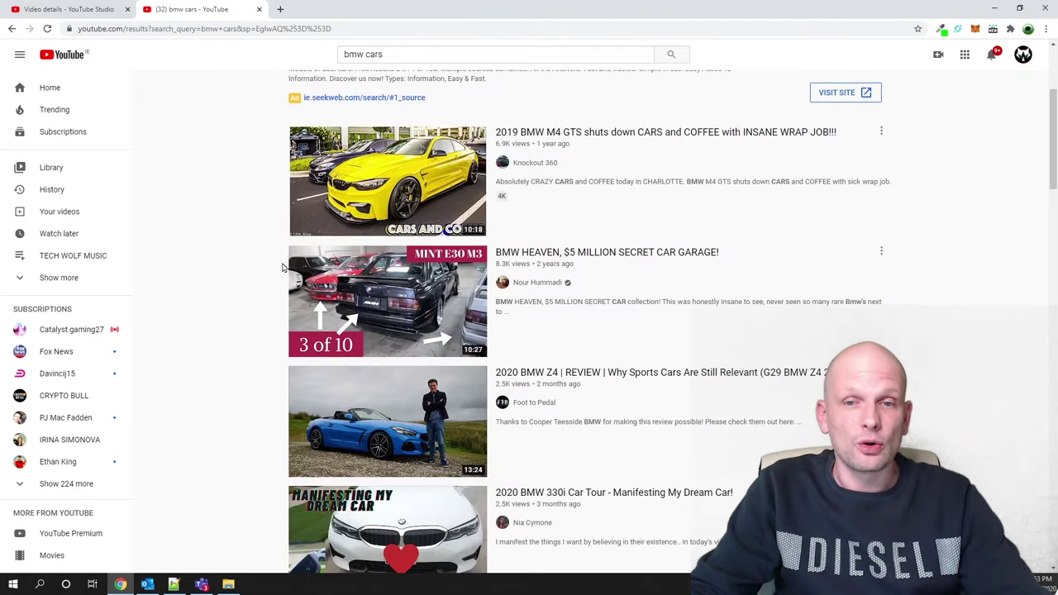
mouse_move(367, 225)
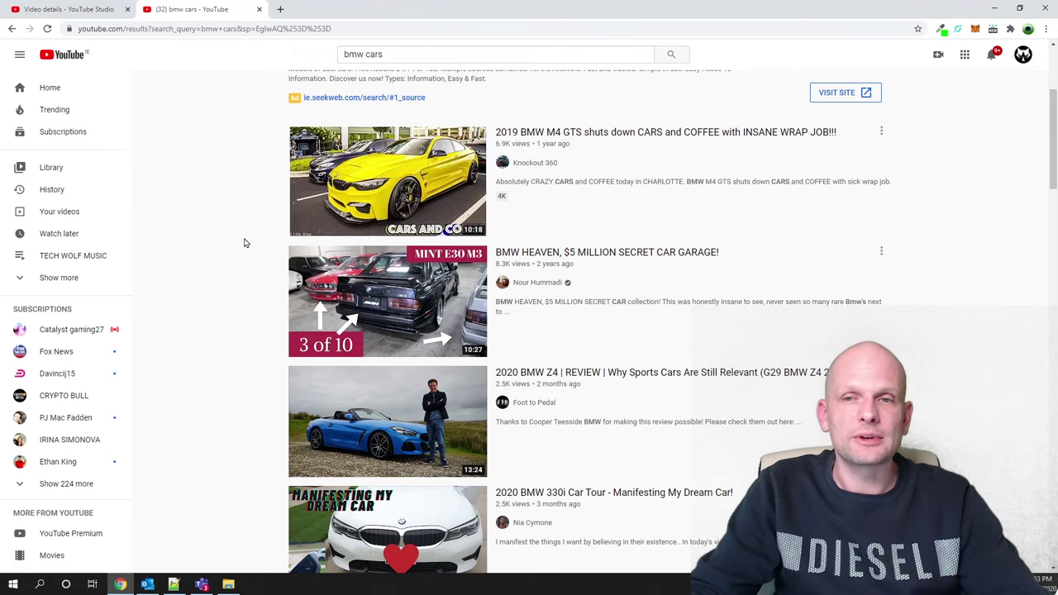
scroll(244, 242, "up", 3)
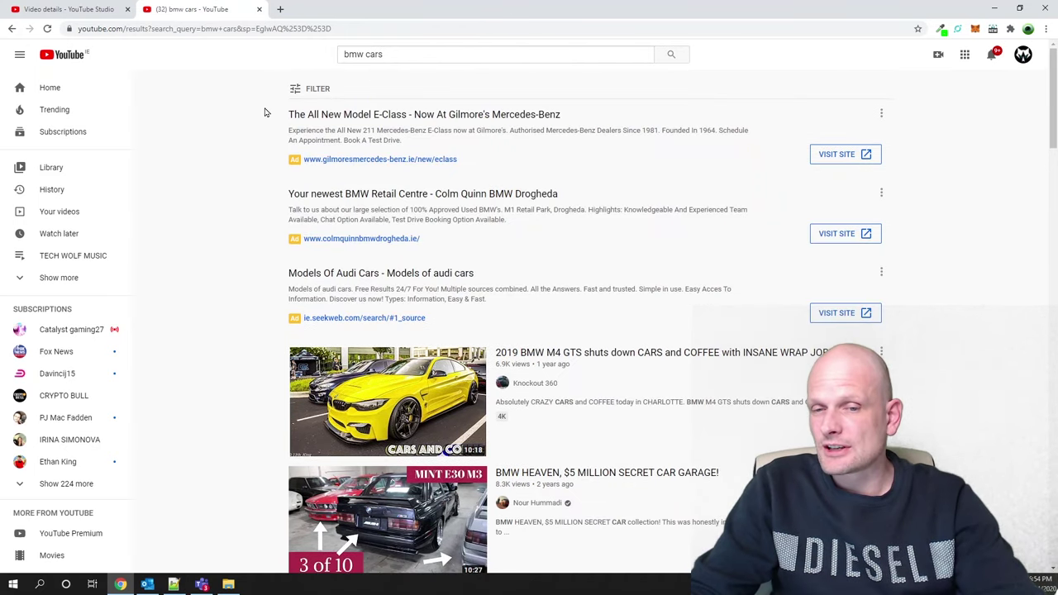